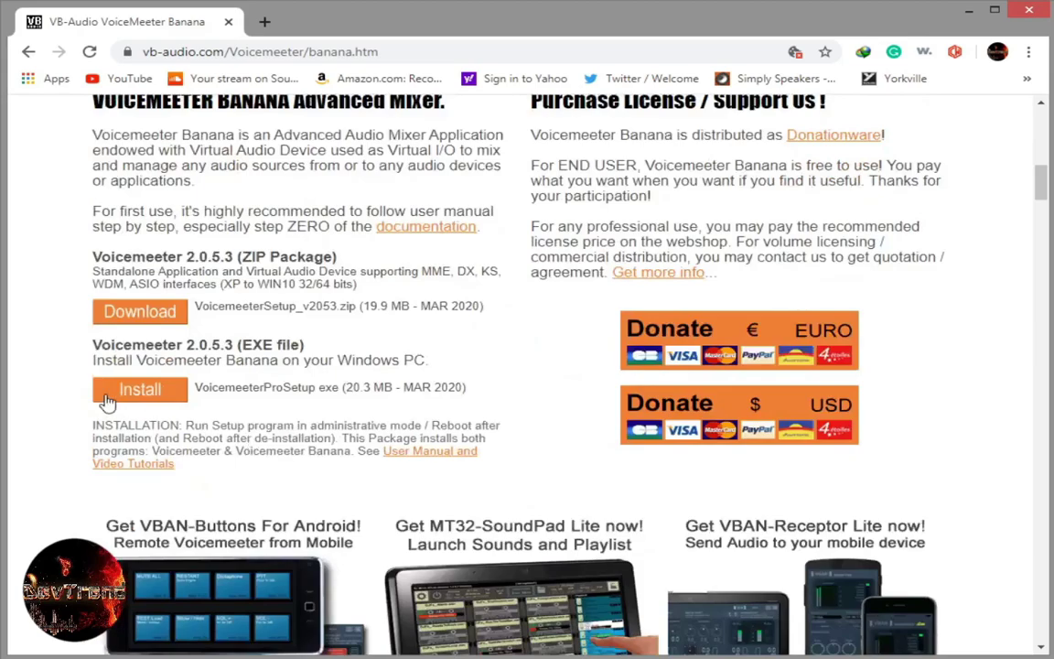
Open the Virtual Audio Cable page on the VB-Audio website
scroll(286, 391, "up", 8)
scroll(286, 395, "up", 3)
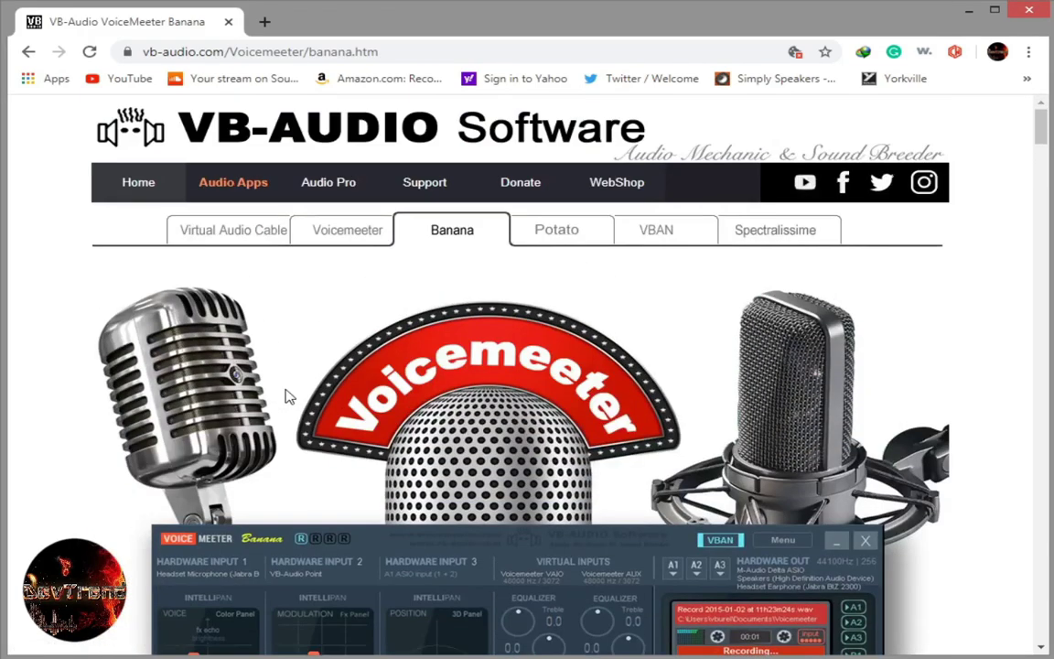
left_click(227, 236)
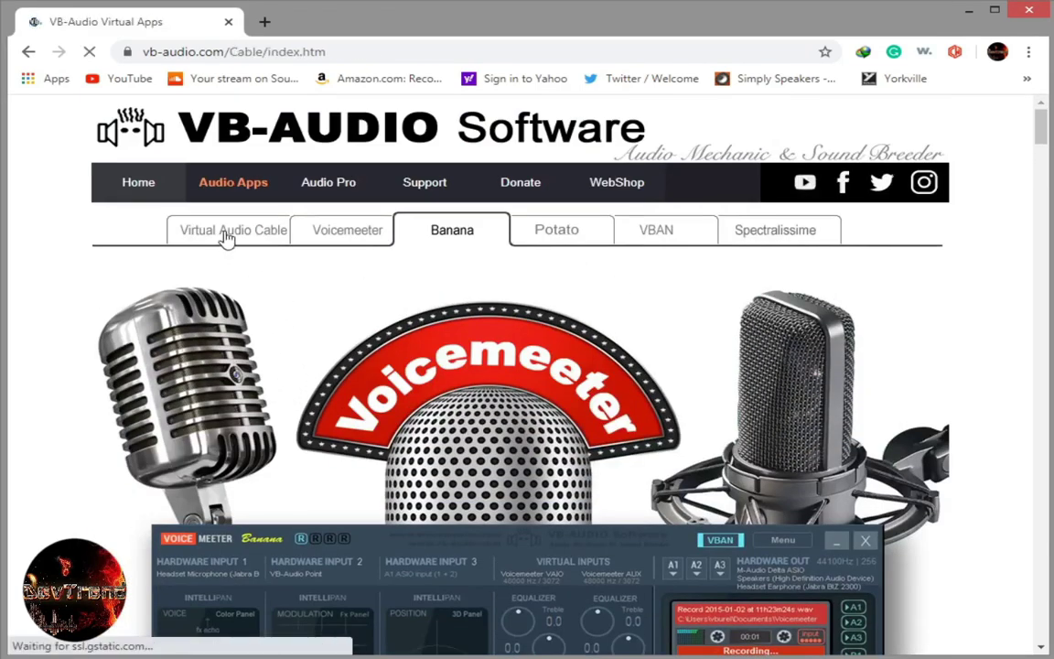
scroll(627, 305, "down", 1)
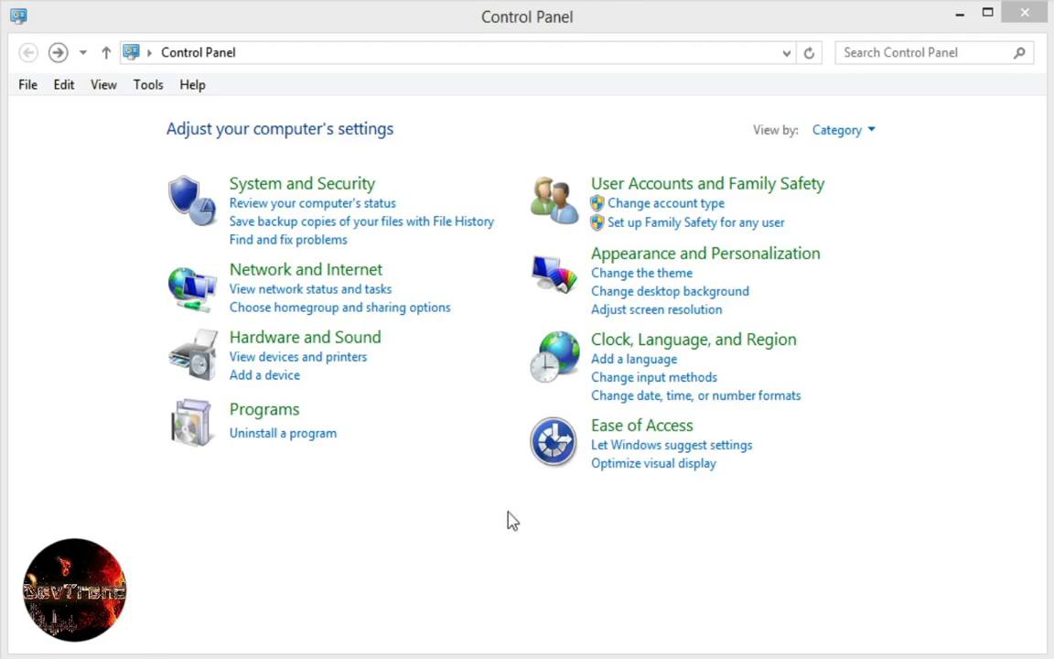
In Control Panel's sound settings, set the CABLE Input playback device's default format to 16 bit, 48000 Hz (DVD Quality)
left_click(294, 338)
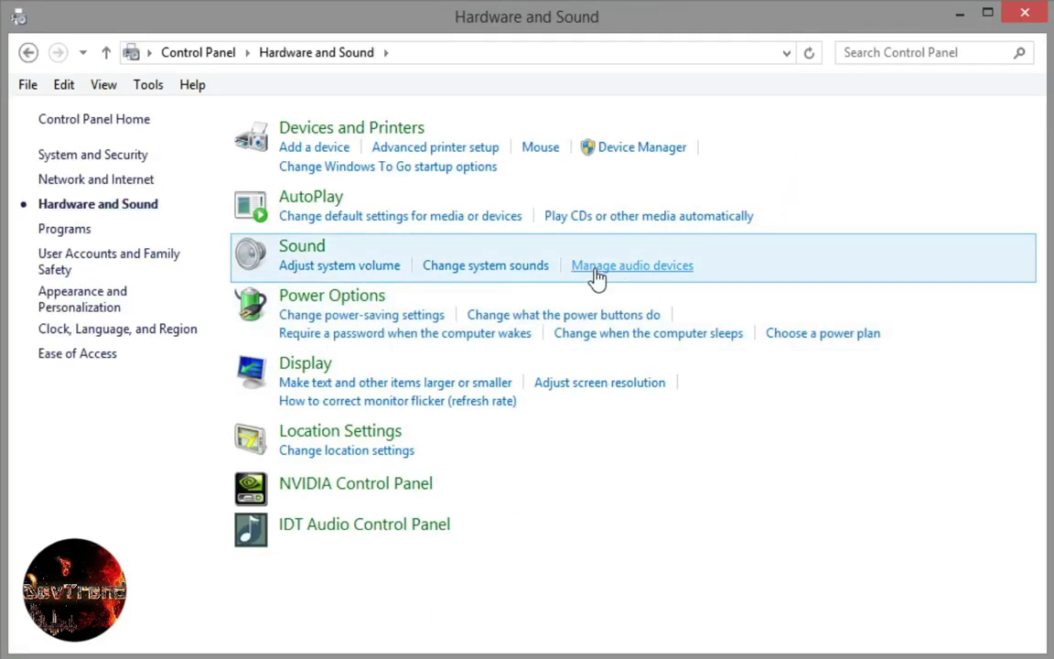
left_click(596, 269)
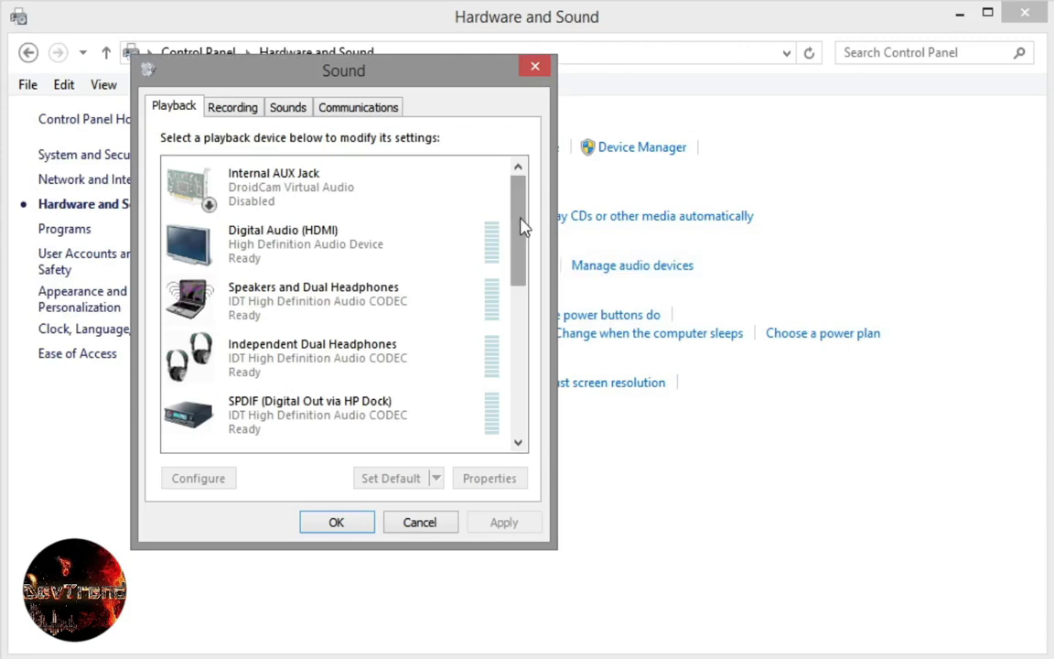
left_click_drag(521, 225, 529, 389)
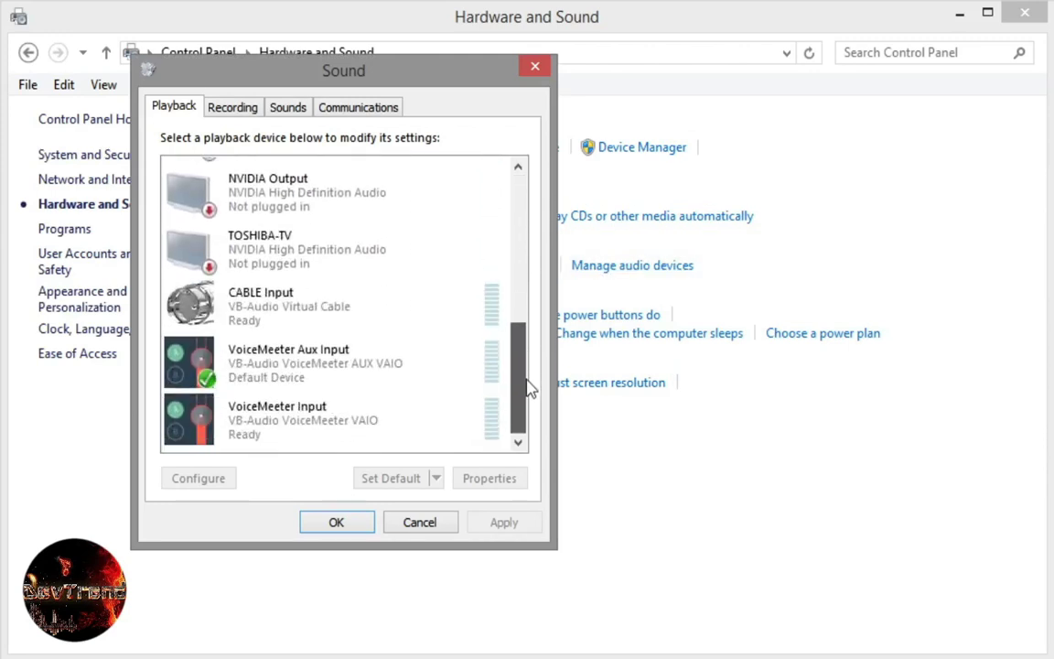
left_click(306, 319)
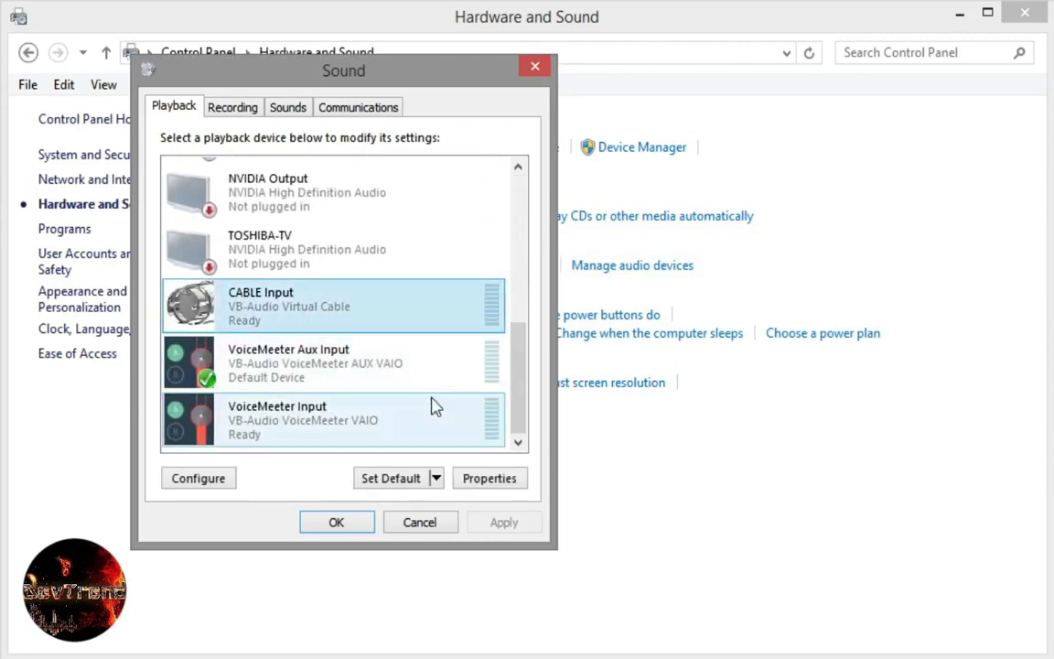
left_click(482, 483)
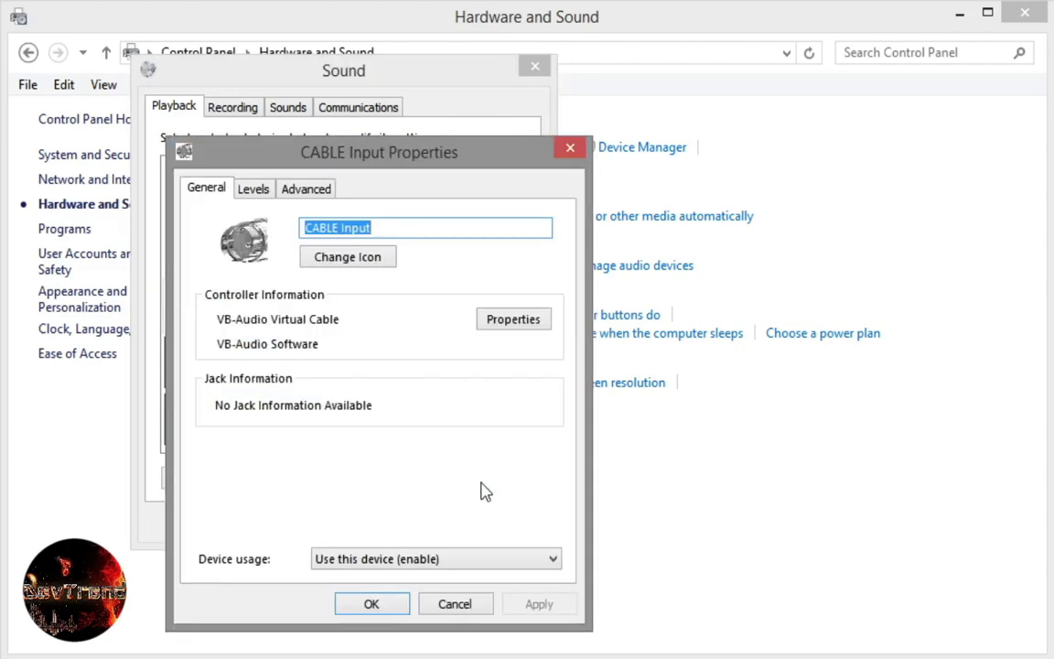
left_click(305, 188)
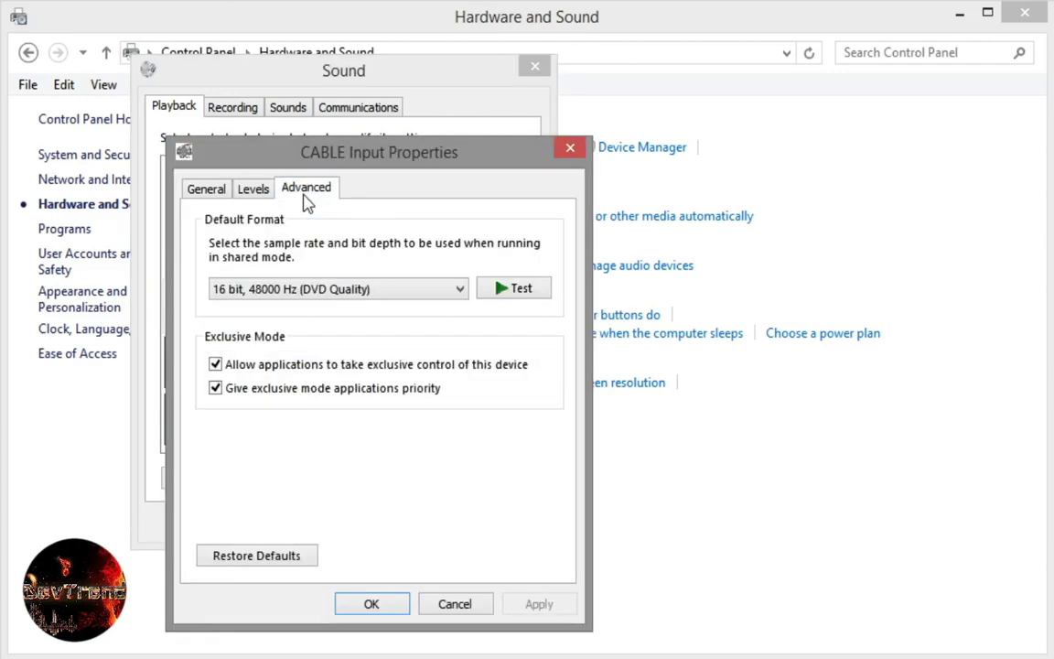
left_click(445, 291)
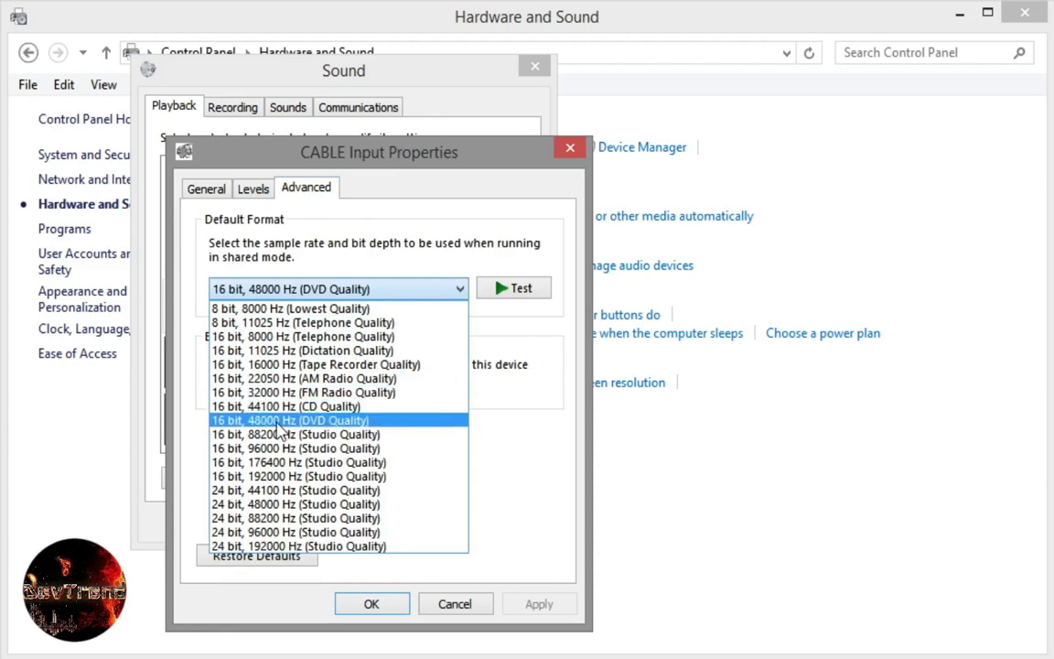
left_click(280, 420)
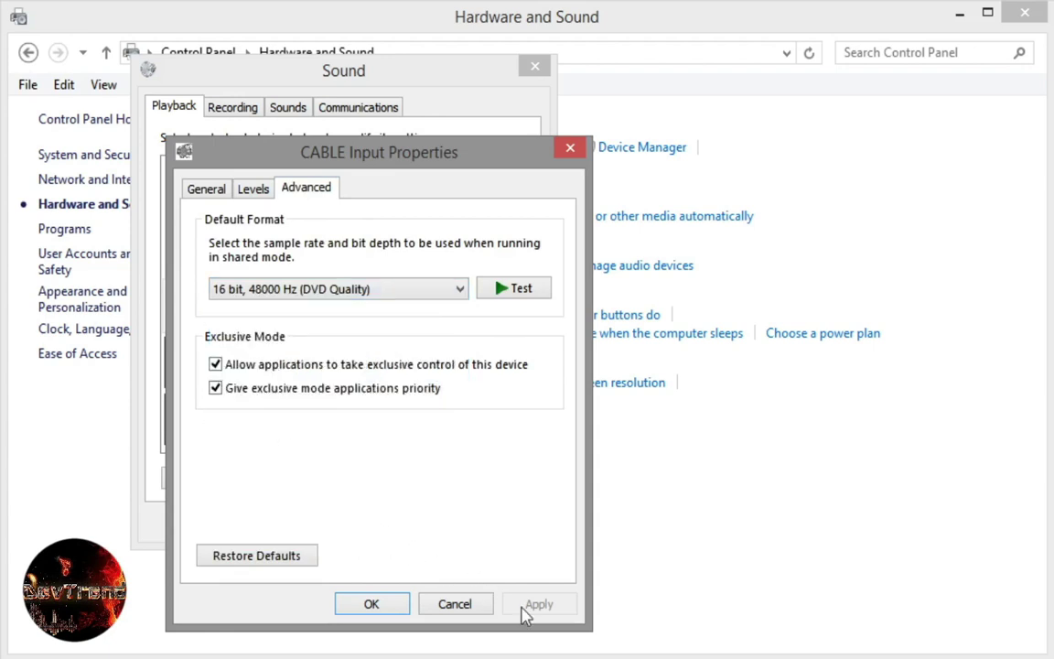
left_click(348, 610)
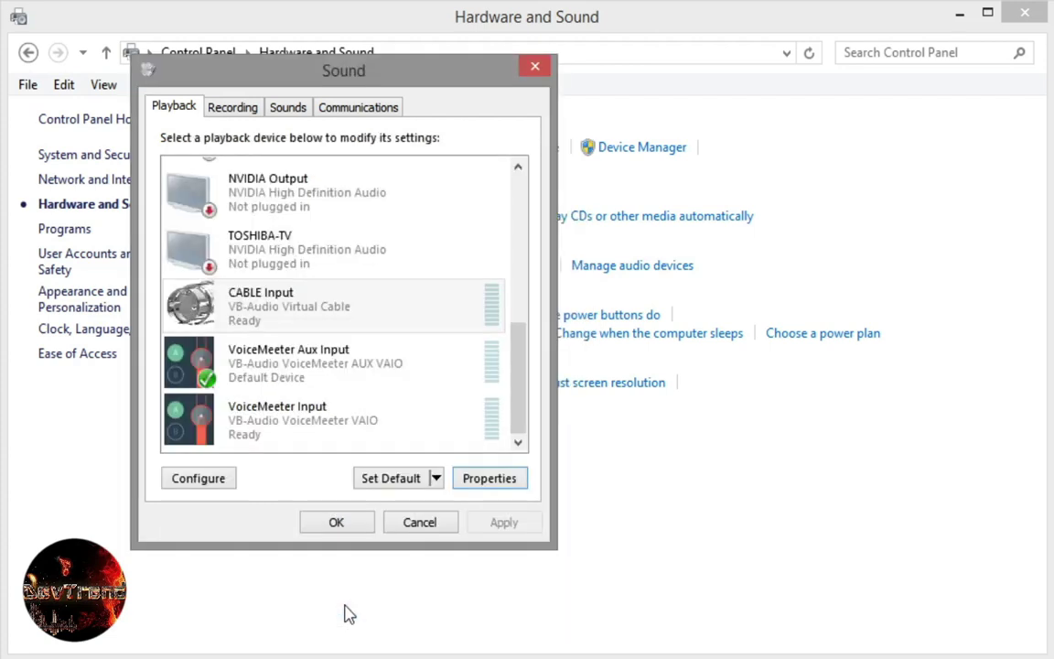
Set the CABLE Output recording device's default format to 2 channel, 16 bit, 48000 Hz (DVD Quality)
left_click(235, 110)
left_click_drag(518, 258, 518, 393)
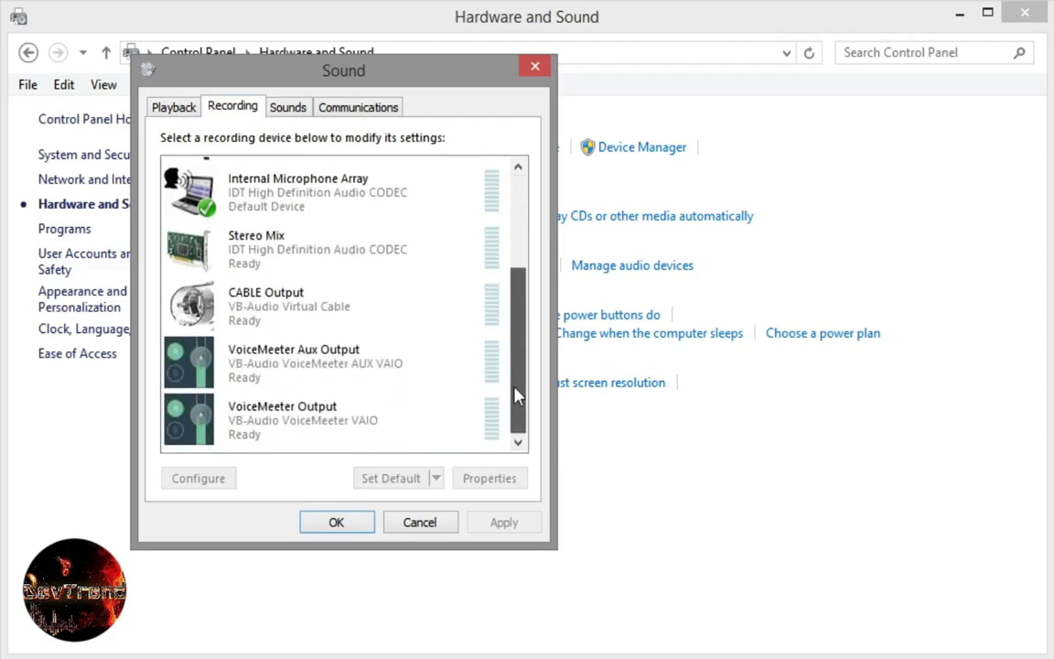
left_click(343, 306)
left_click(480, 481)
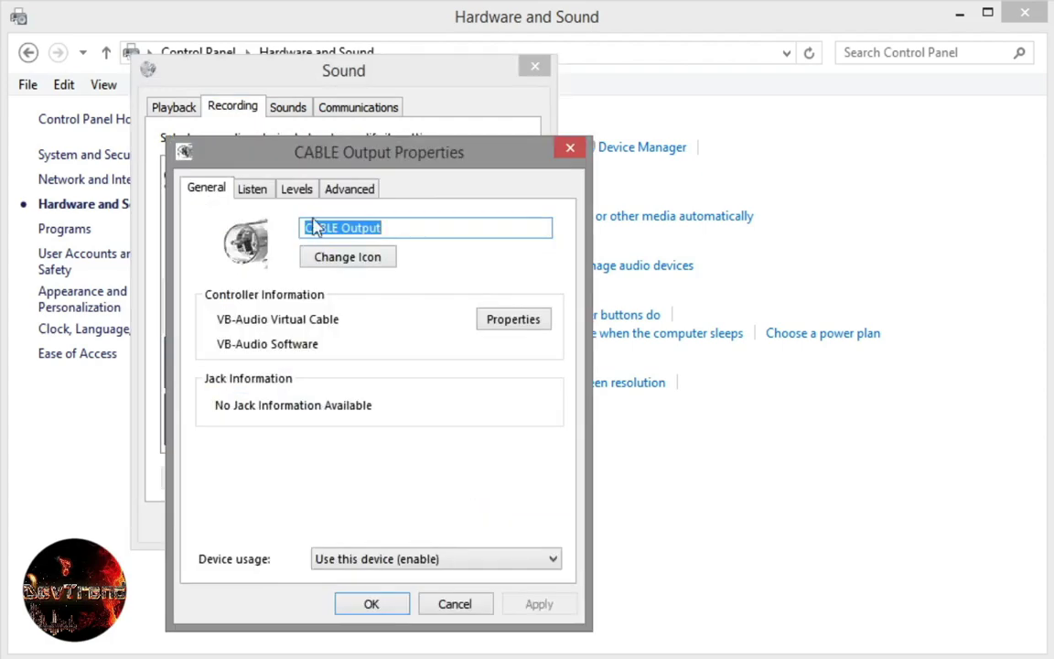
left_click(348, 187)
left_click(331, 302)
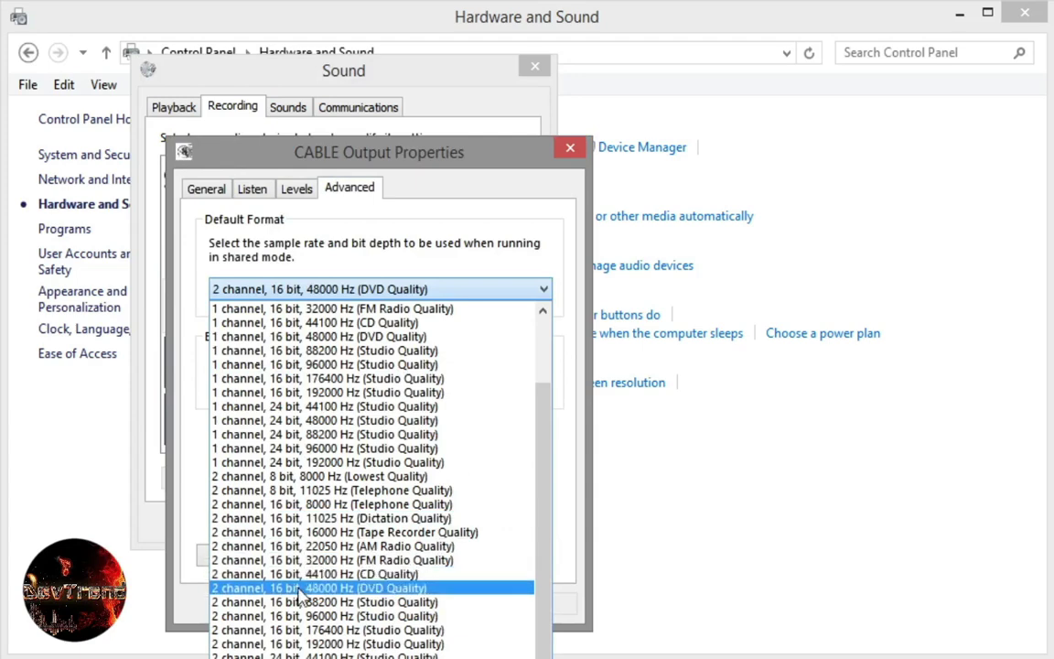
left_click(301, 527)
left_click(371, 604)
Set the VoiceMeeter Aux Output recording device's default format to 2 channel, 16 bit, 48000 Hz (DVD Quality) and apply it
left_click(442, 366)
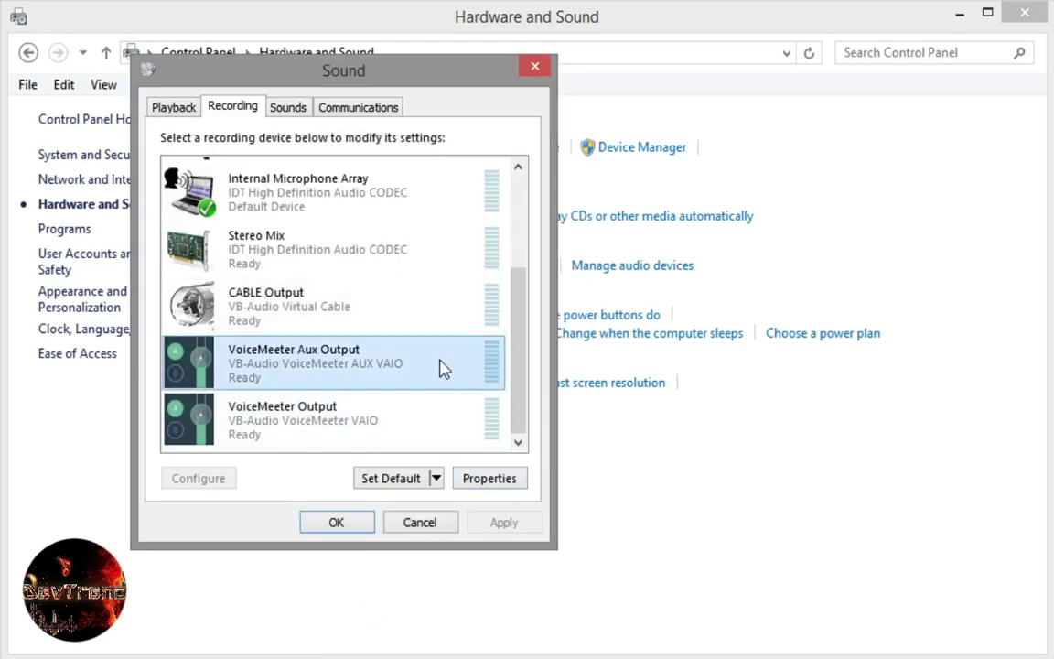
left_click(489, 479)
left_click(349, 187)
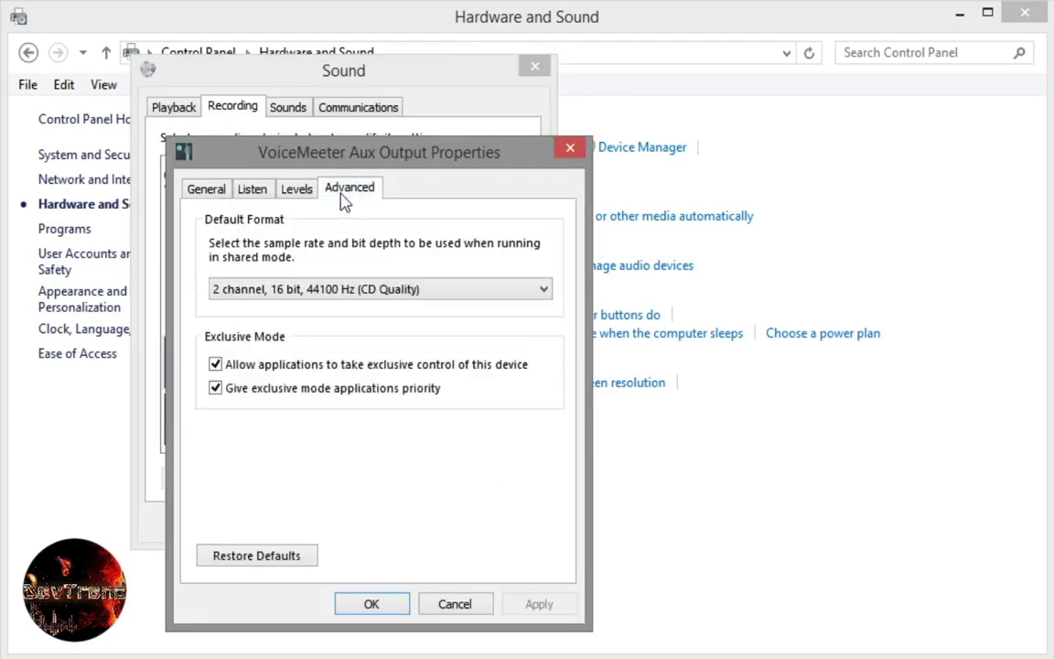
left_click(331, 289)
left_click(306, 588)
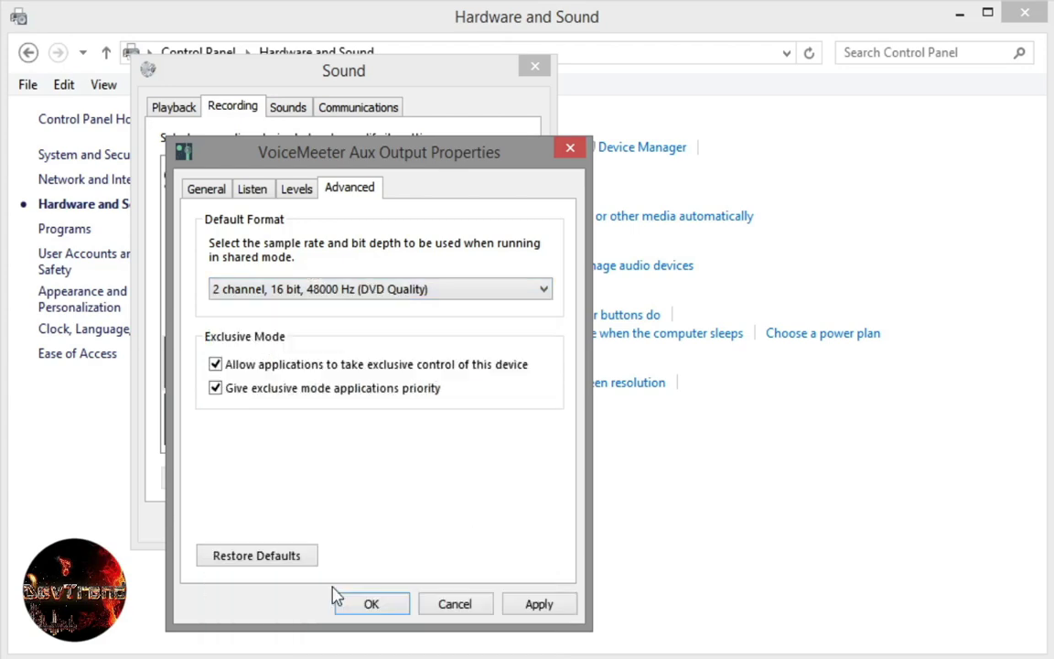
left_click(504, 604)
left_click(371, 604)
Set the VoiceMeeter Output recording device's default format to 2 channel, 16 bit, 48000 Hz (DVD Quality)
left_click(376, 440)
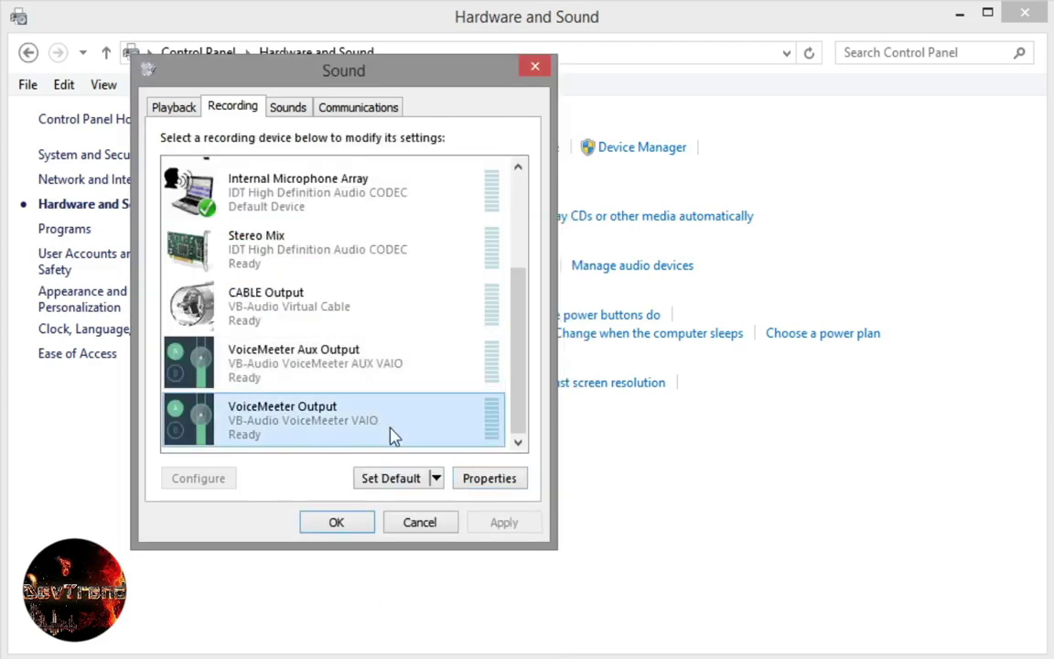
left_click(483, 480)
left_click(358, 198)
left_click(347, 289)
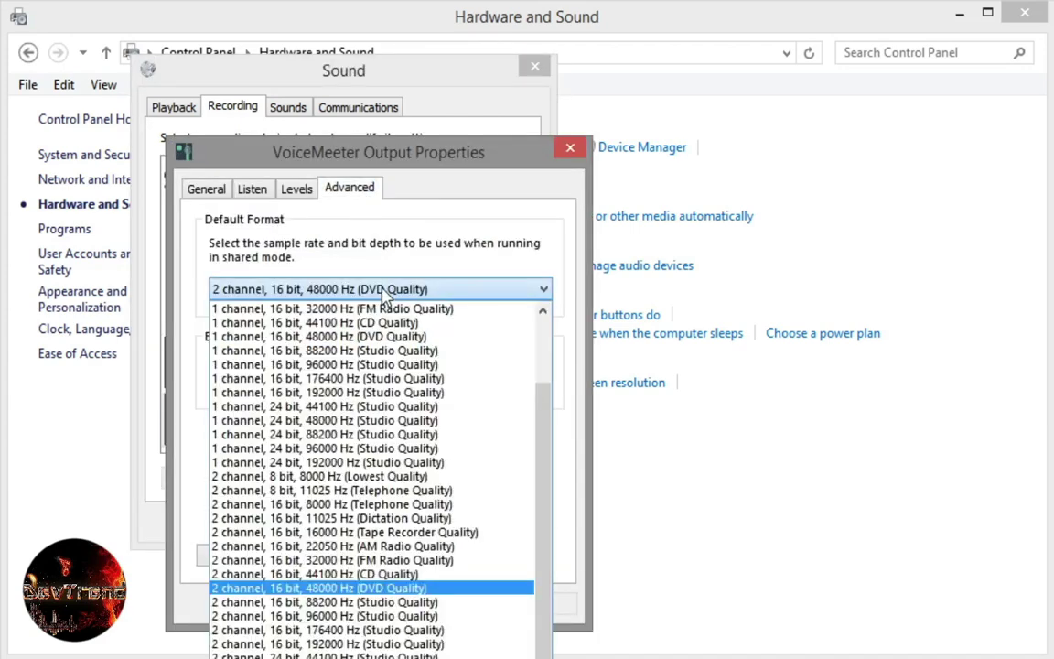
left_click(356, 590)
left_click(399, 612)
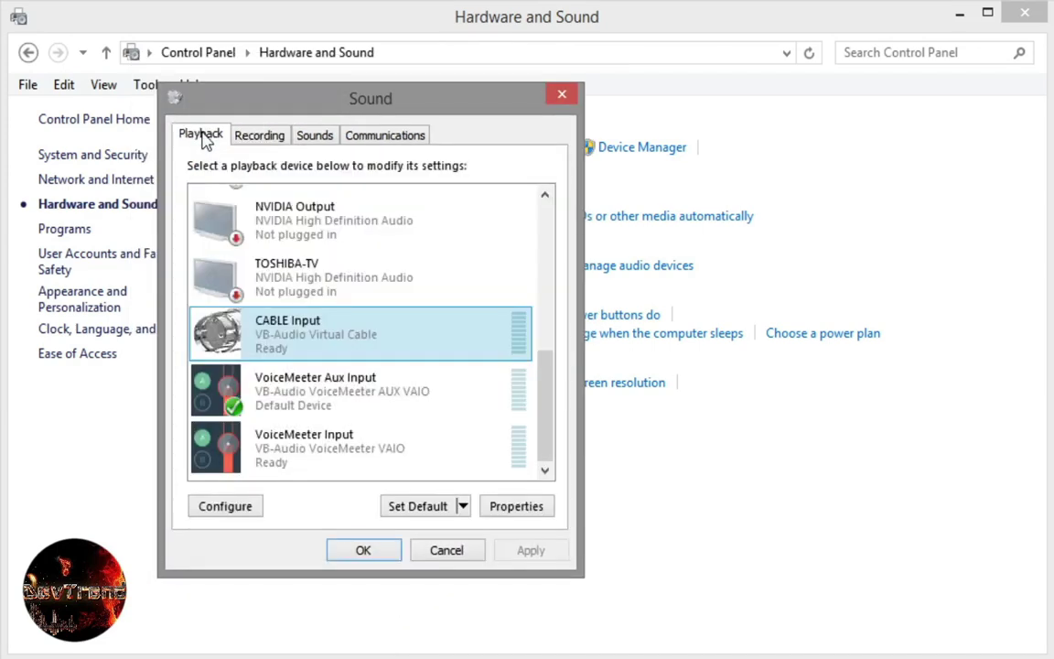
Use VoiceMeeter Aux Input as the default playback device and accept the sound settings
left_click(329, 410)
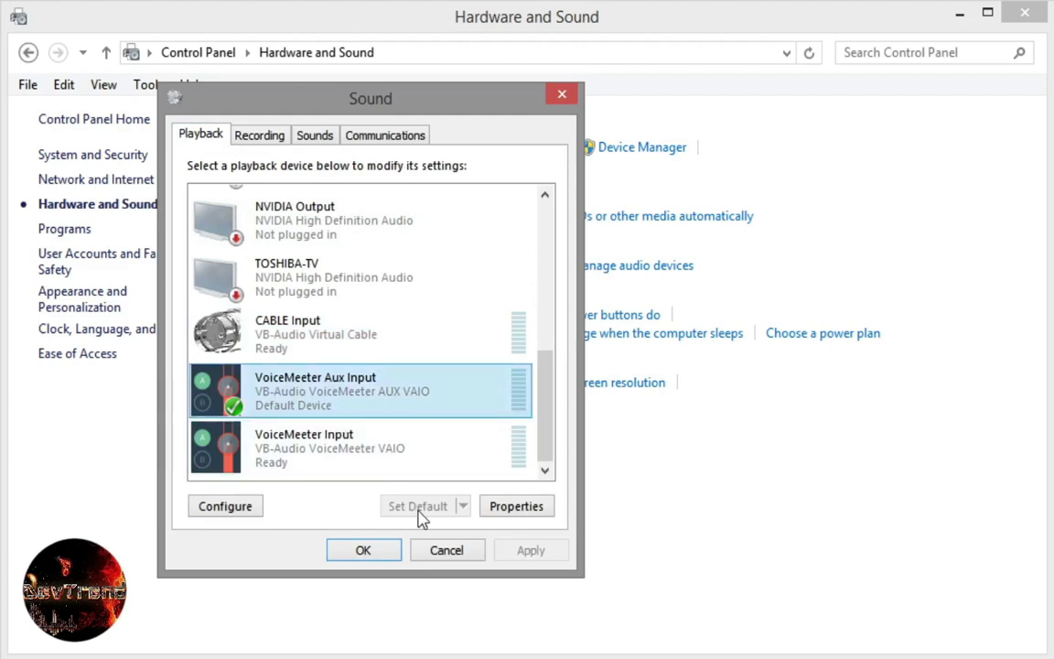
left_click(360, 552)
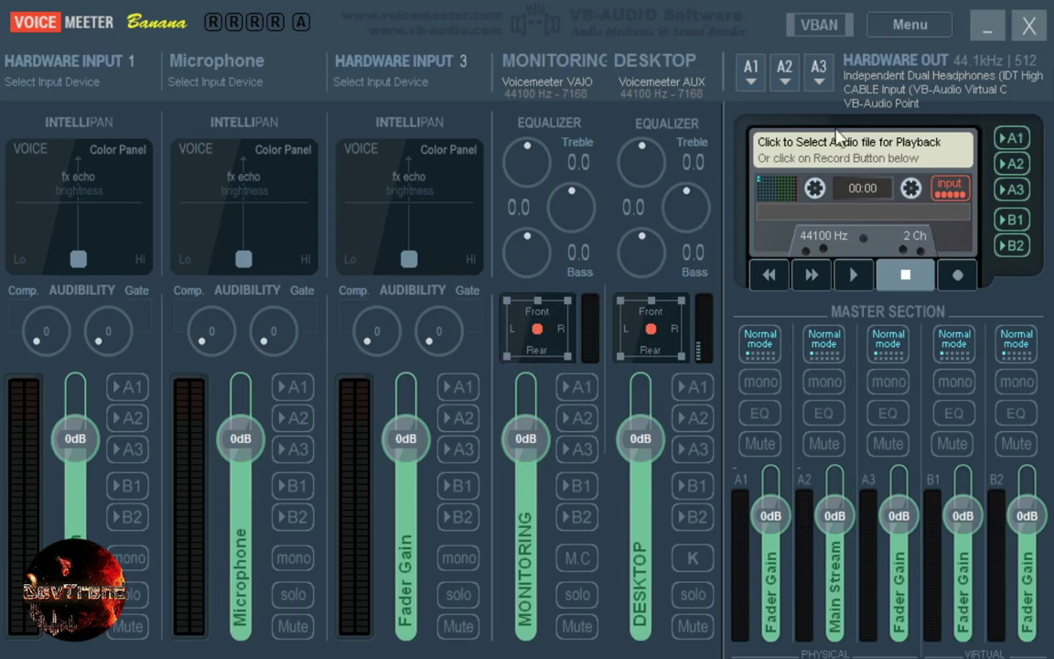
In Voicemeeter Banana, assign WDM: Independent Dual Headphones to hardware output A1 and MME: CABLE Input to A2
left_click(750, 82)
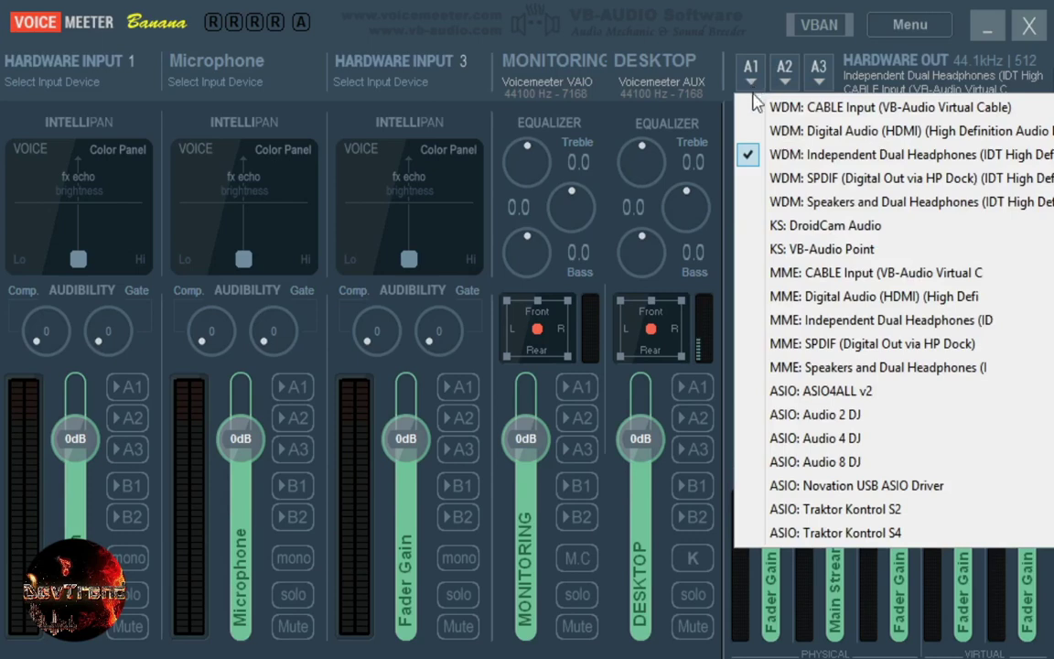
left_click(785, 158)
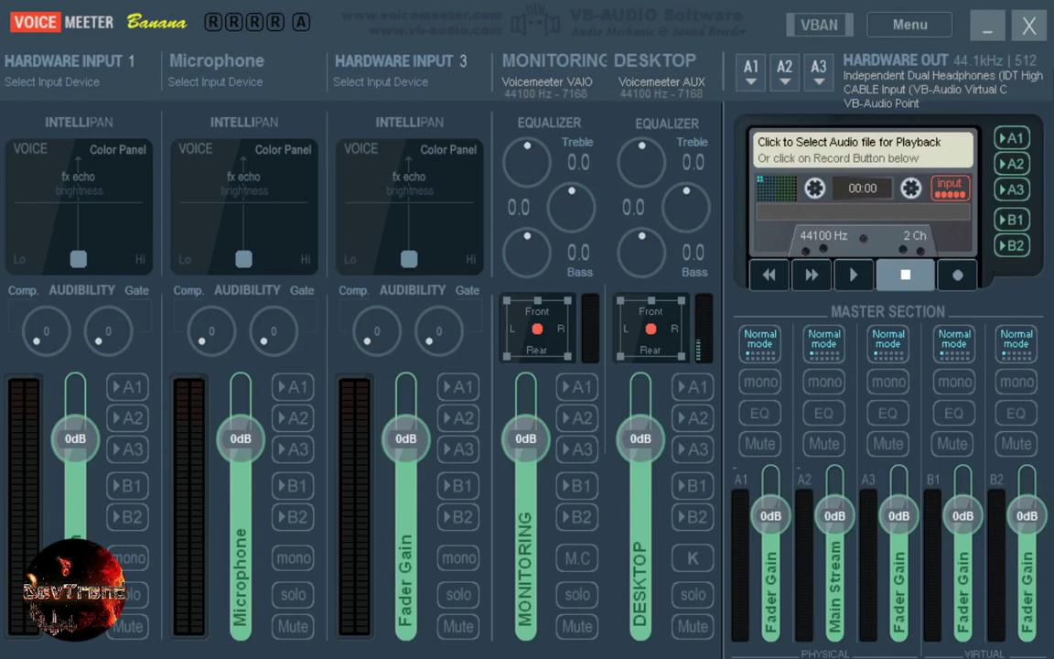
left_click(706, 390)
left_click(706, 391)
left_click(784, 84)
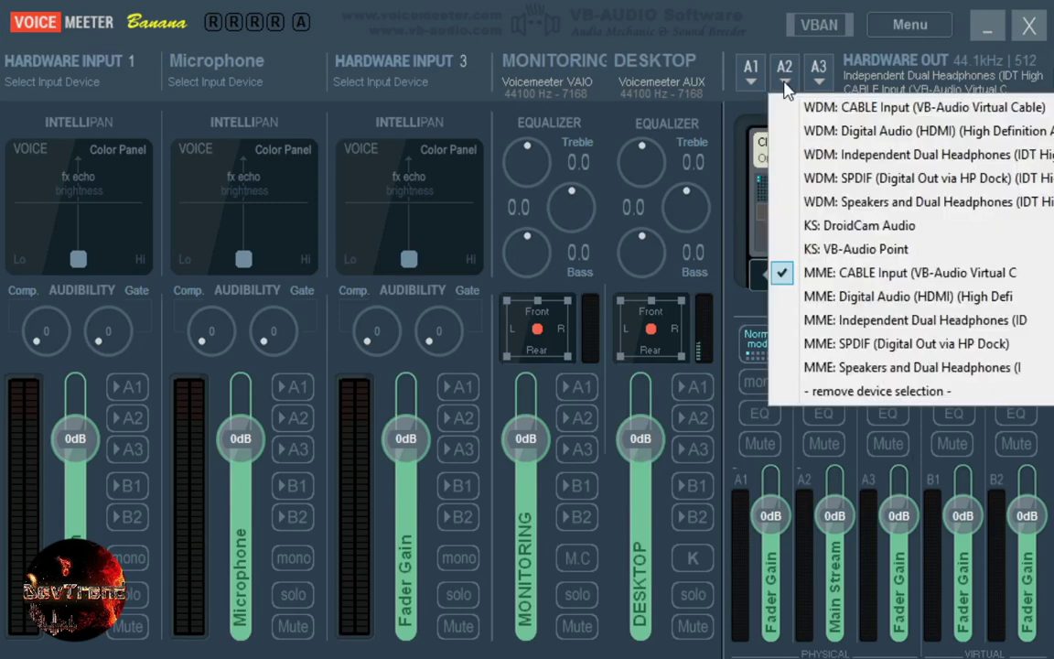
left_click(828, 248)
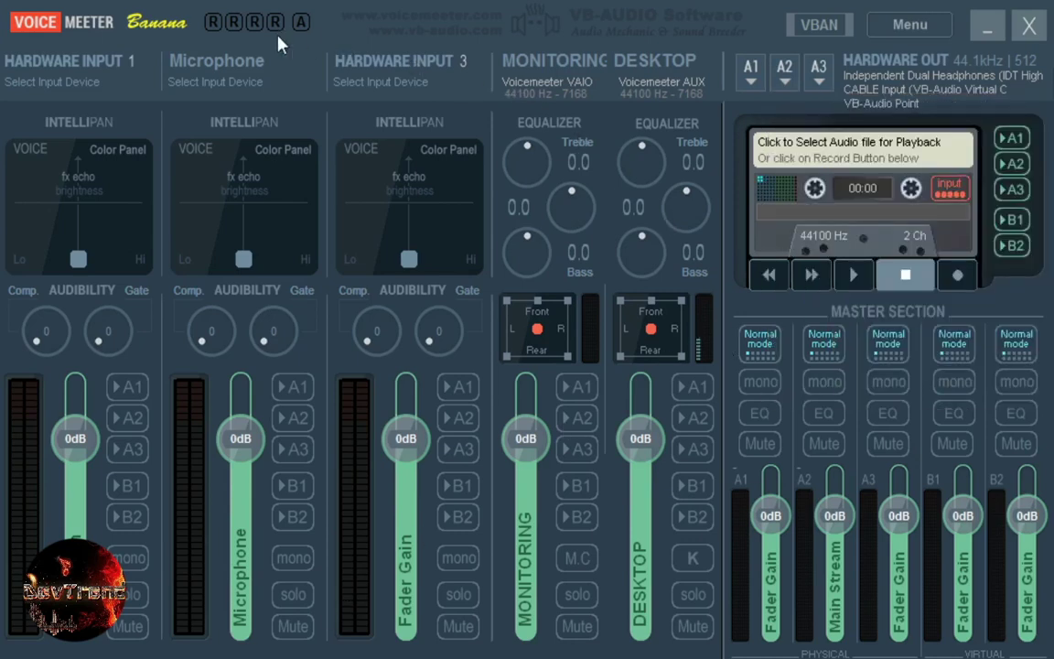
Assign WDM: Internal Microphone Array to the Microphone strip and route the strip to output A2
left_click(188, 66)
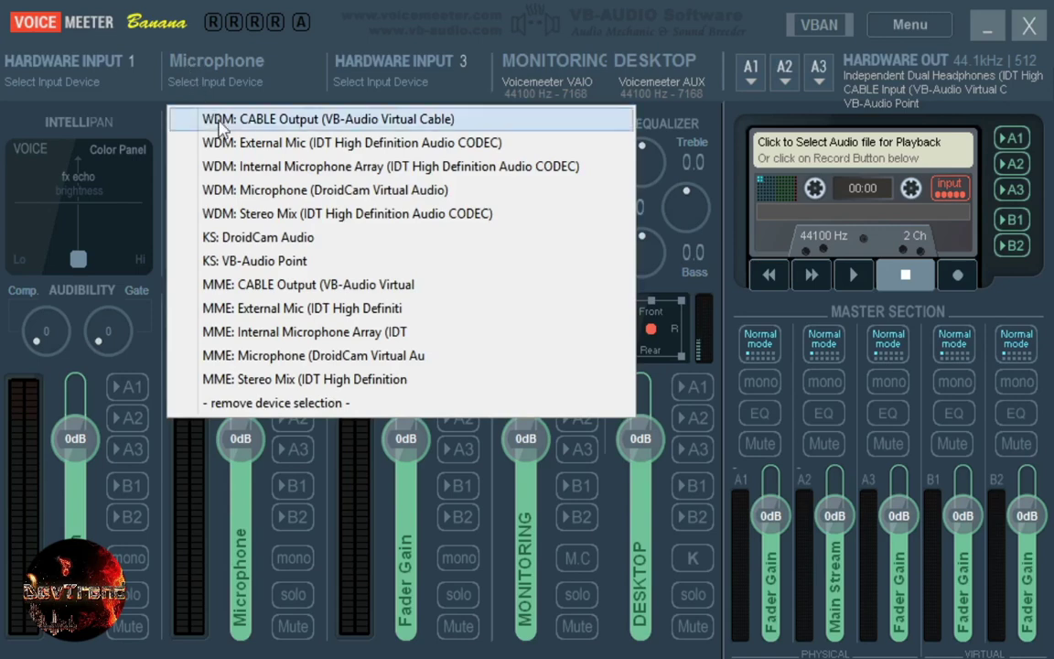
left_click(245, 166)
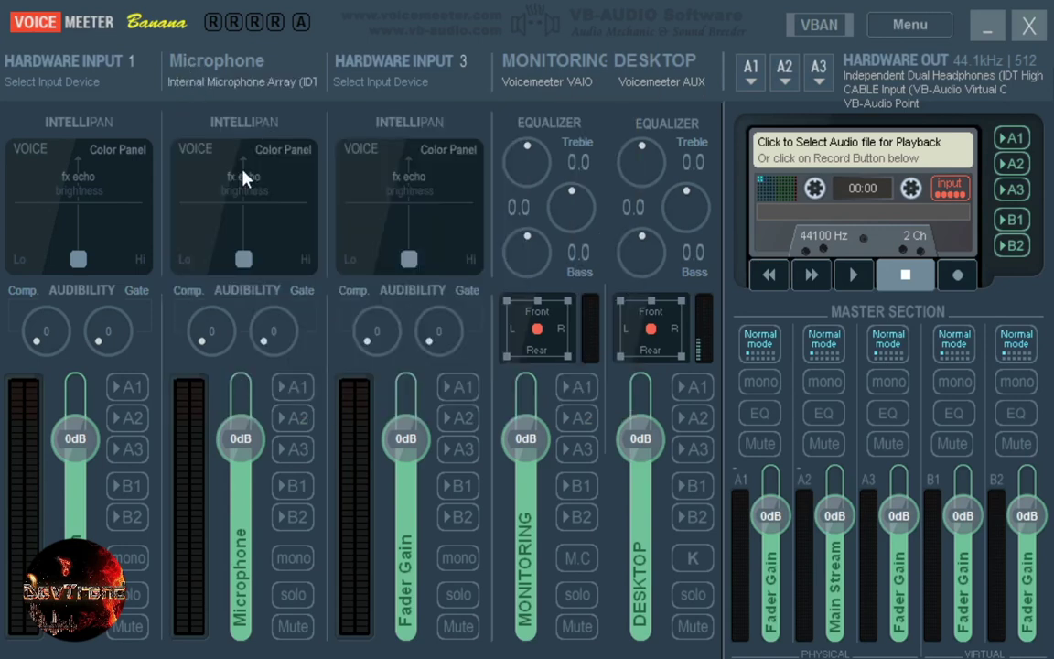
left_click(293, 419)
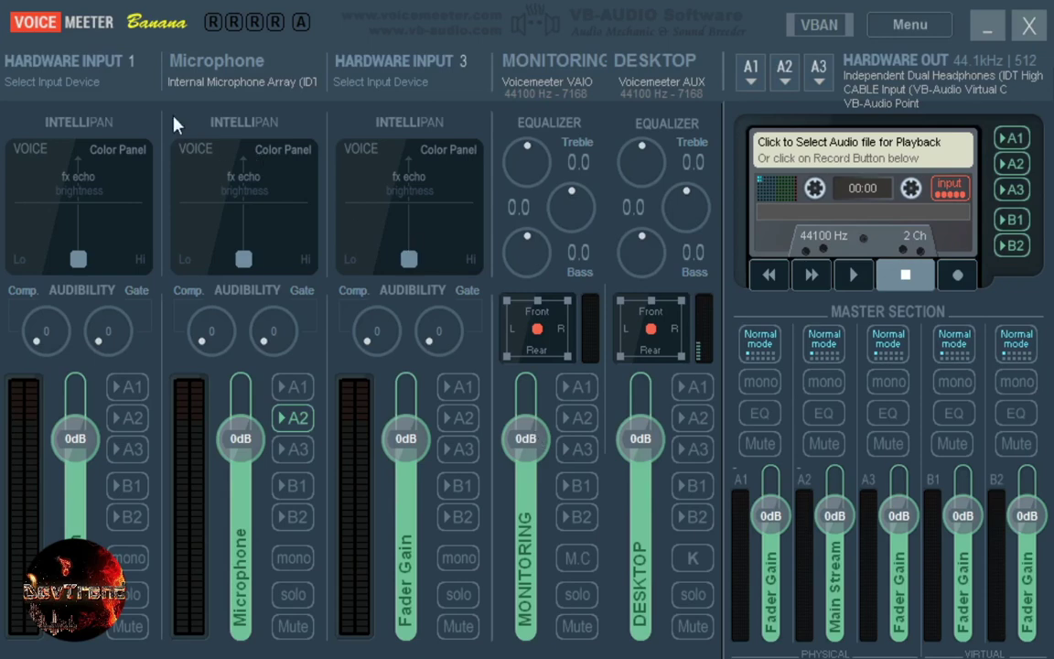
Assign WDM: CABLE Output (VB-Audio Virtual Cable) to Hardware Input 1 and route it to output A1
left_click(80, 66)
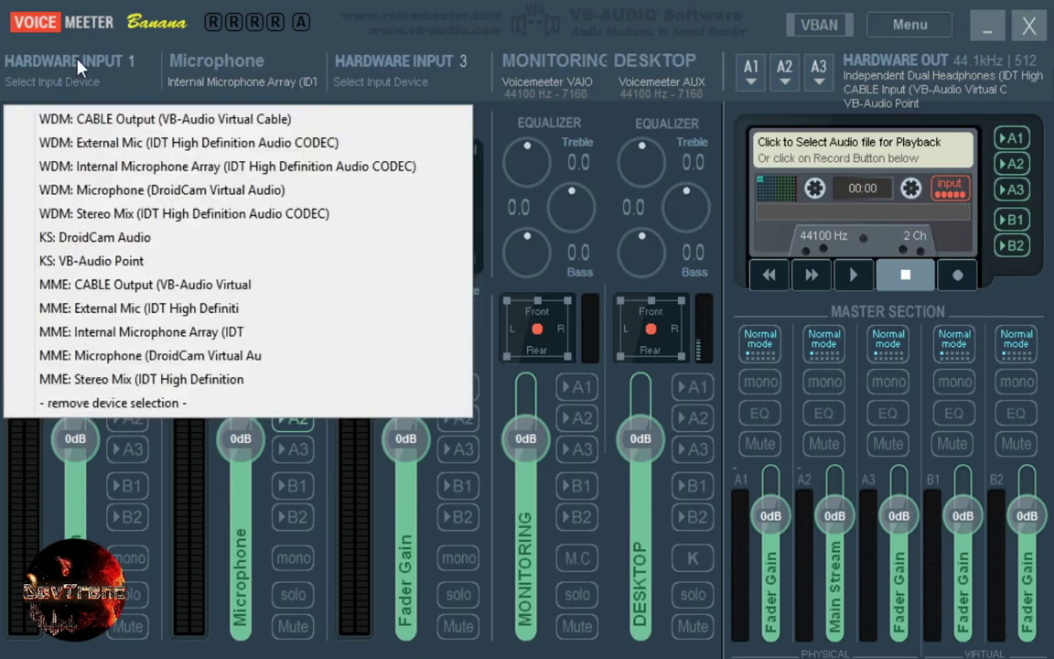
left_click(81, 126)
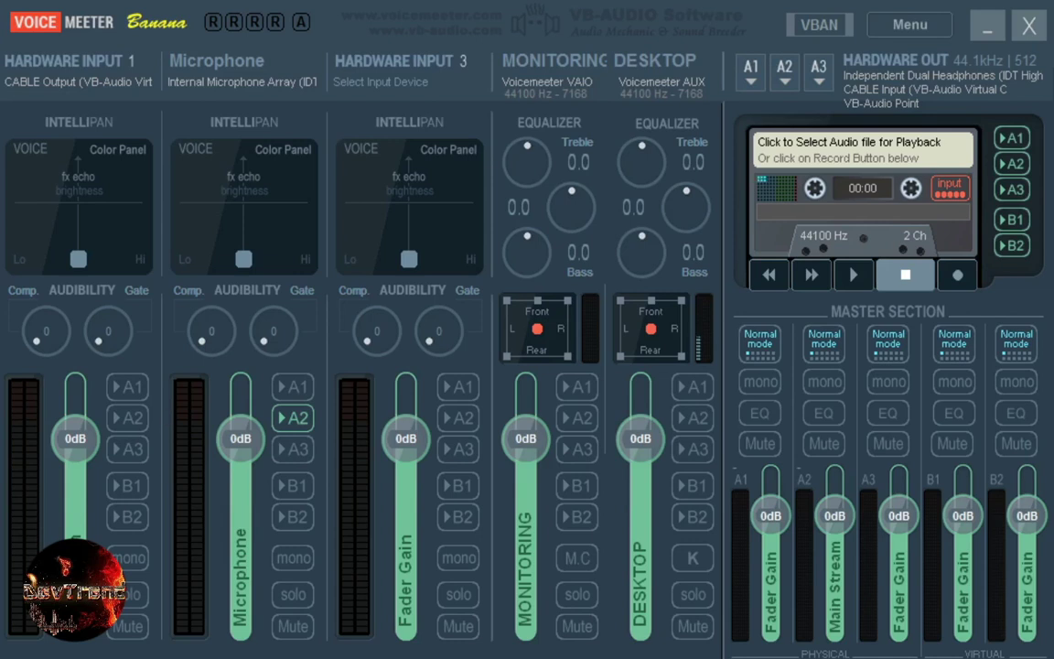
left_click(128, 388)
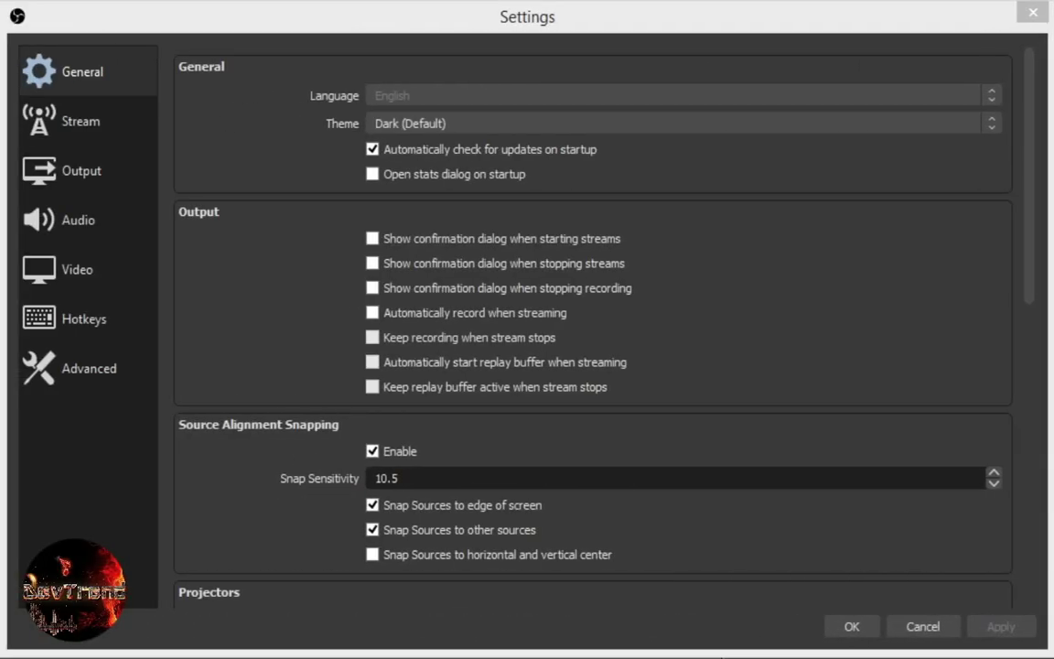
Switch to the OBS settings and set the Desktop Audio device to Disabled in the audio configuration
left_click(111, 224)
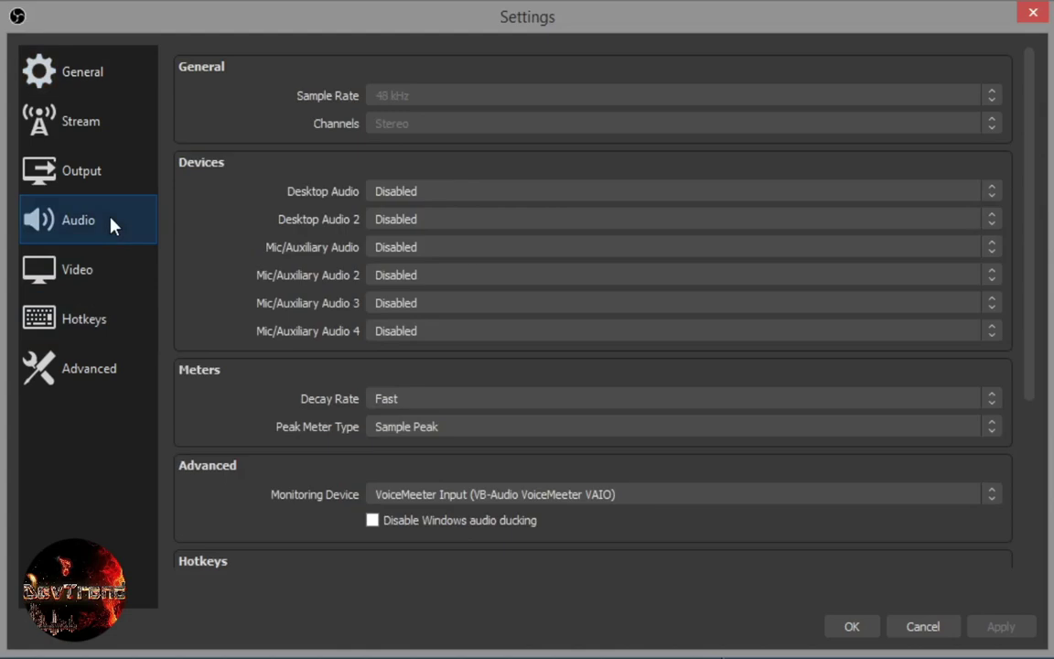
left_click(475, 196)
left_click(401, 210)
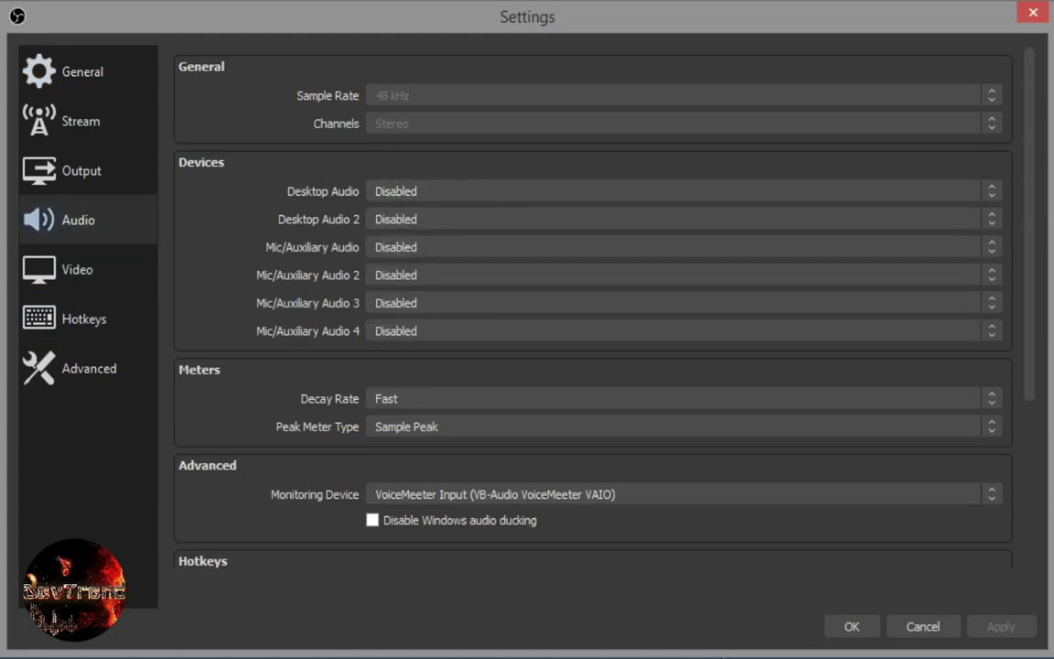
Set the audio Monitoring Device to VoiceMeeter Input (VB-Audio VoiceMeeter VAIO) in the OBS settings
left_click(604, 494)
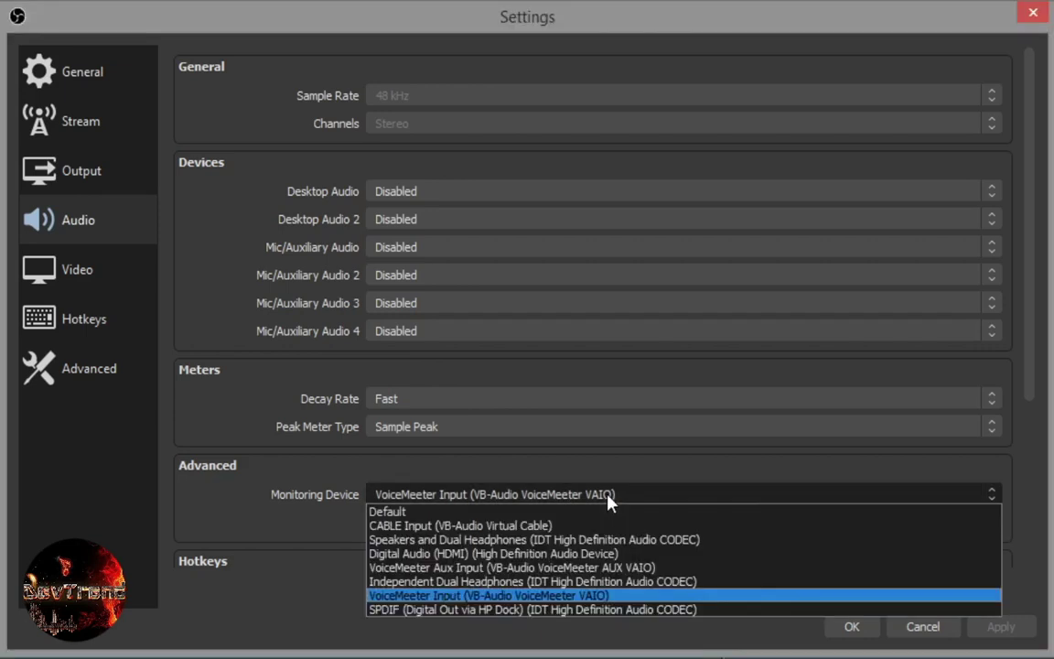
left_click(601, 593)
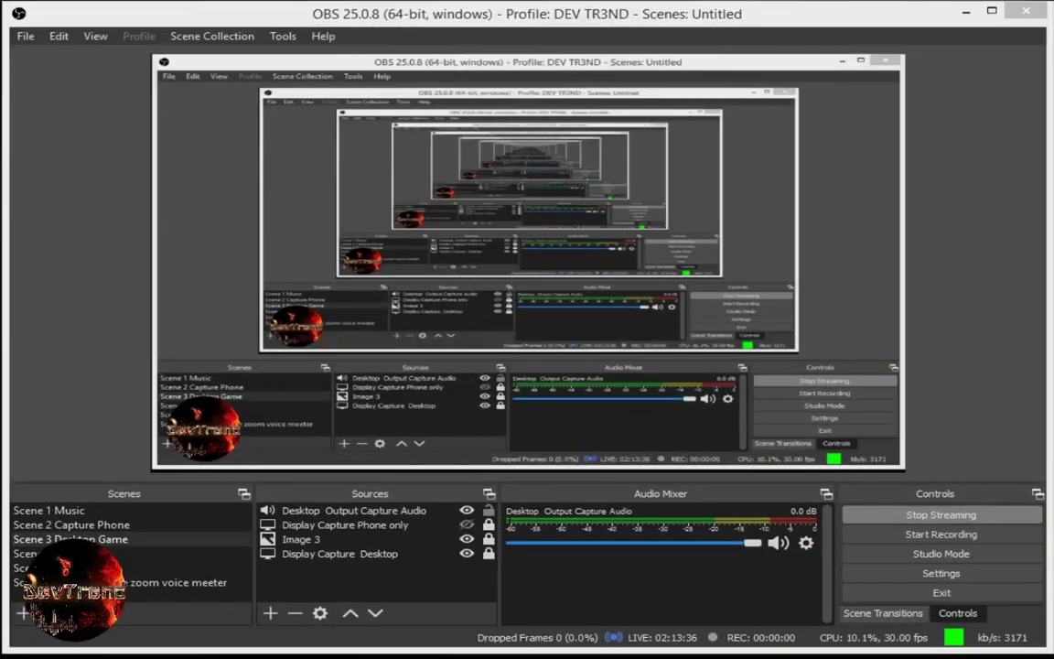
right_click(302, 574)
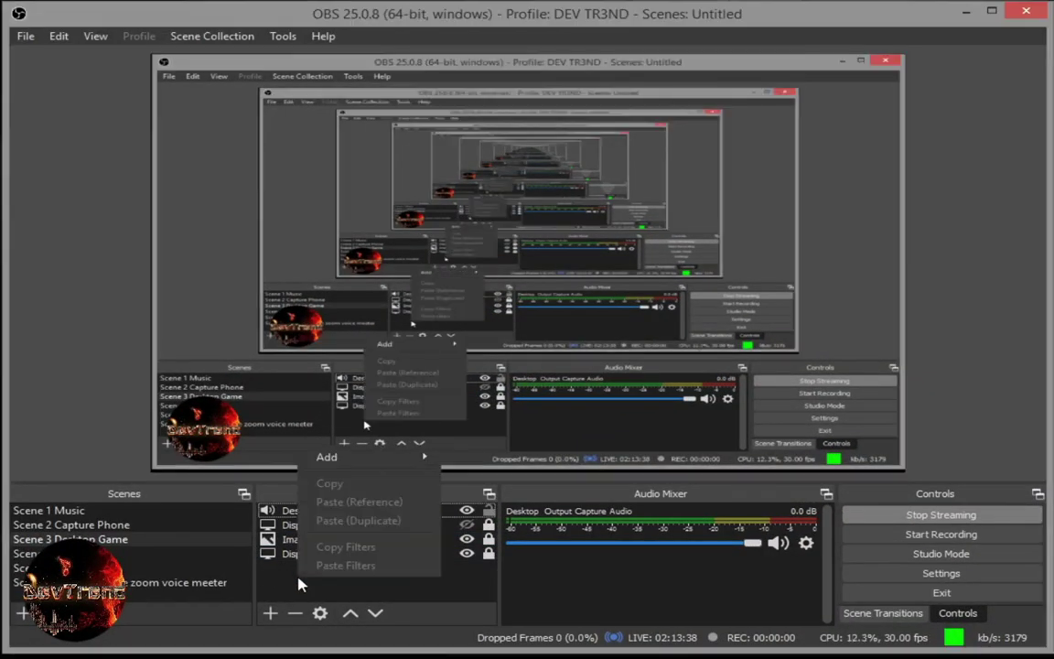
mouse_move(366, 456)
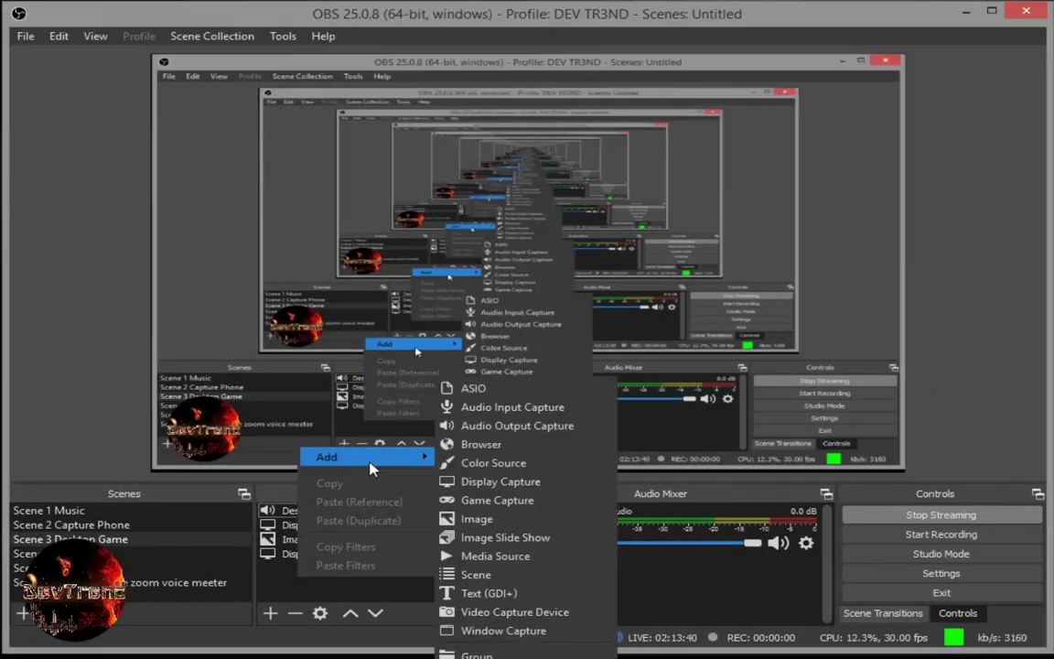
left_click(550, 428)
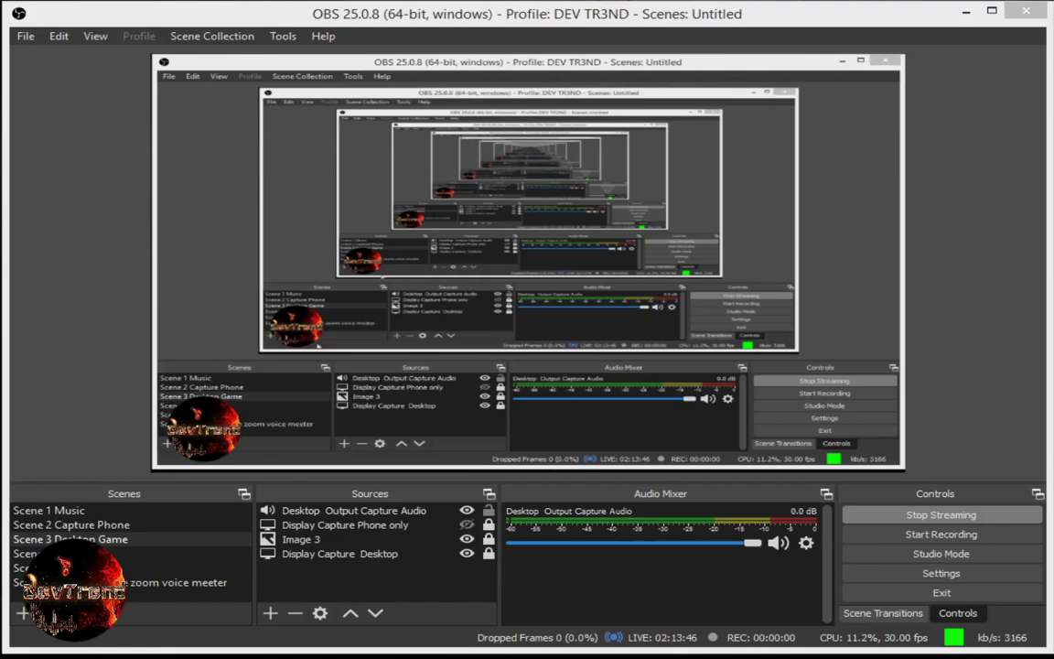
Set the capture device of the Desktop Output Capture Audio source to CABLE Input (VB-Audio Virtual Cable) and accept its properties
left_click(327, 515)
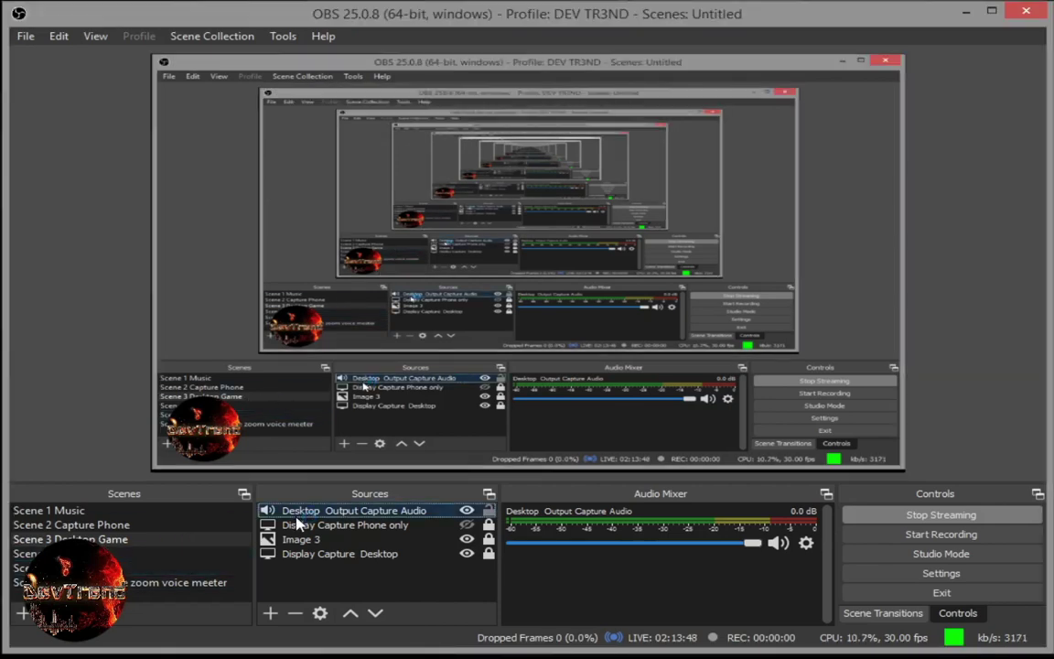
right_click(348, 518)
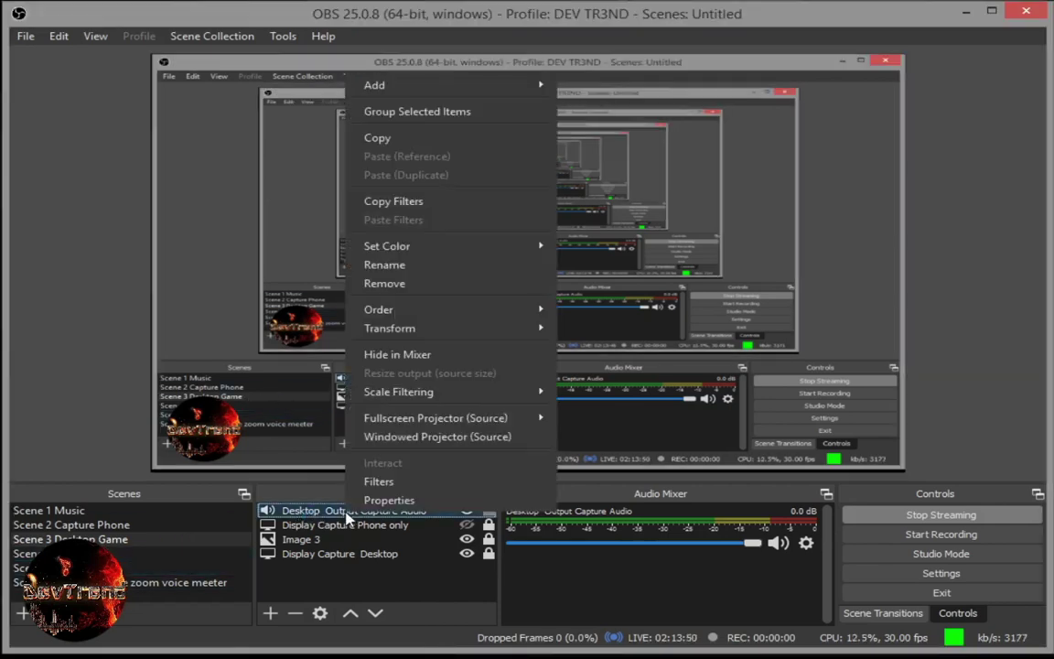
left_click(408, 497)
left_click(455, 46)
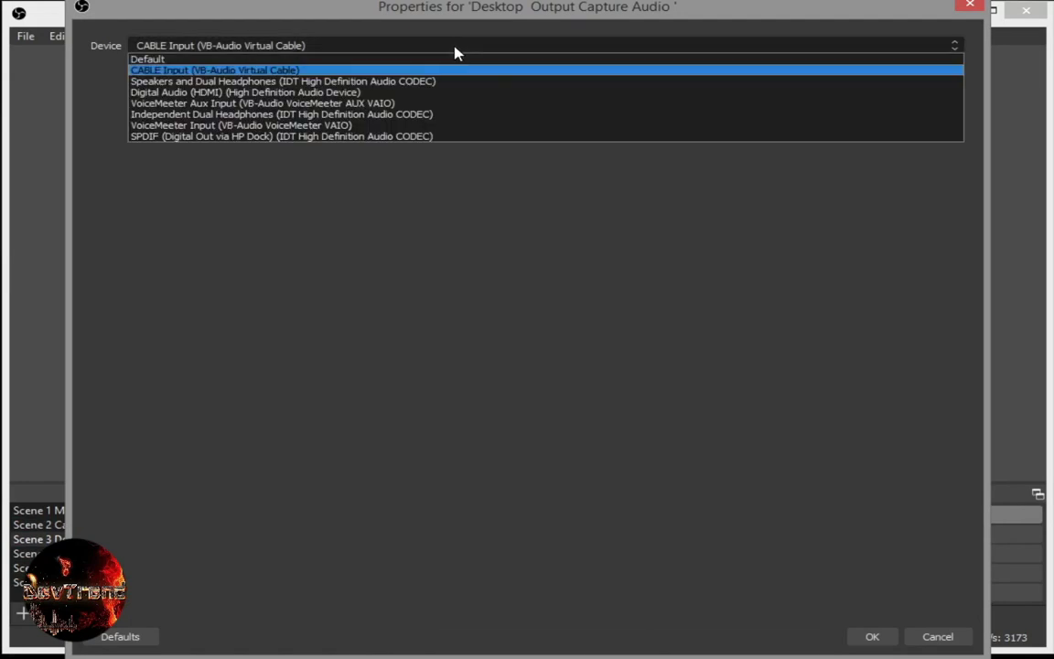
left_click(289, 70)
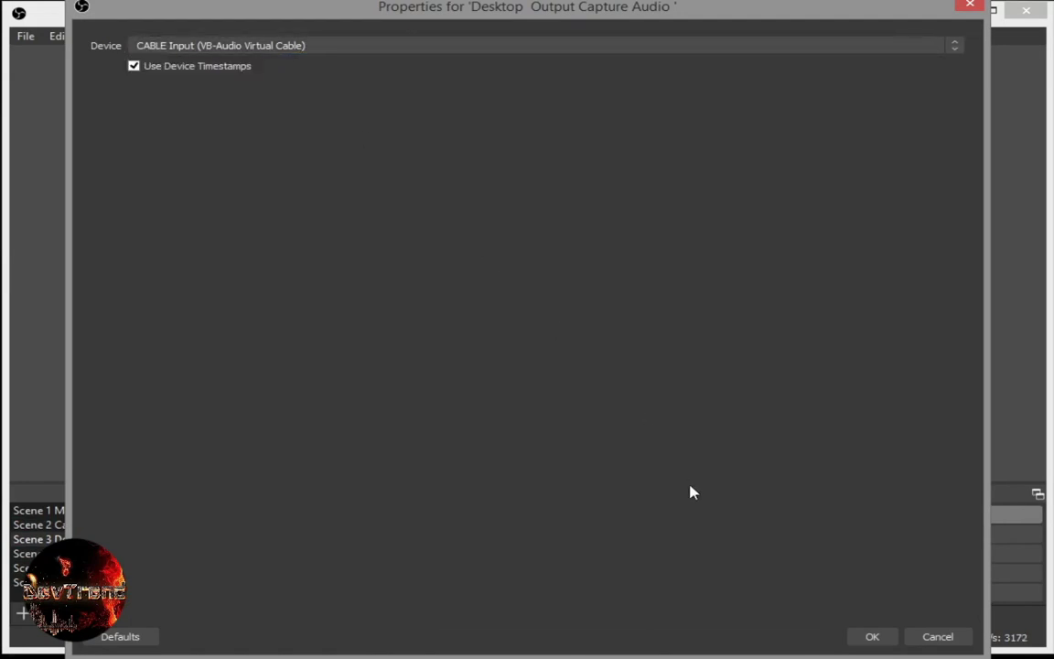
left_click(858, 636)
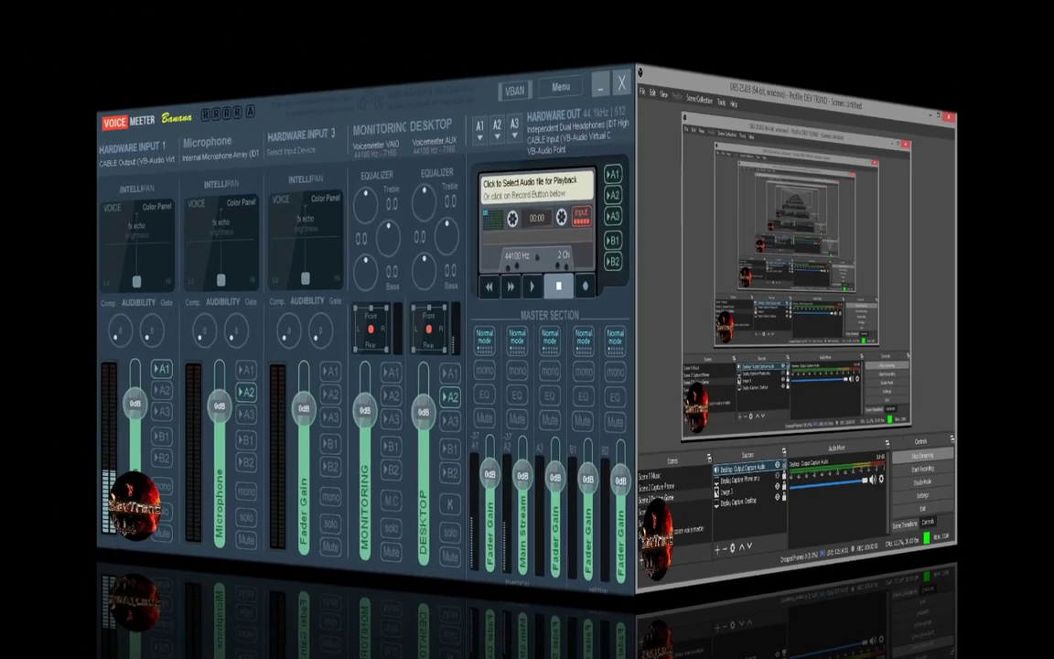